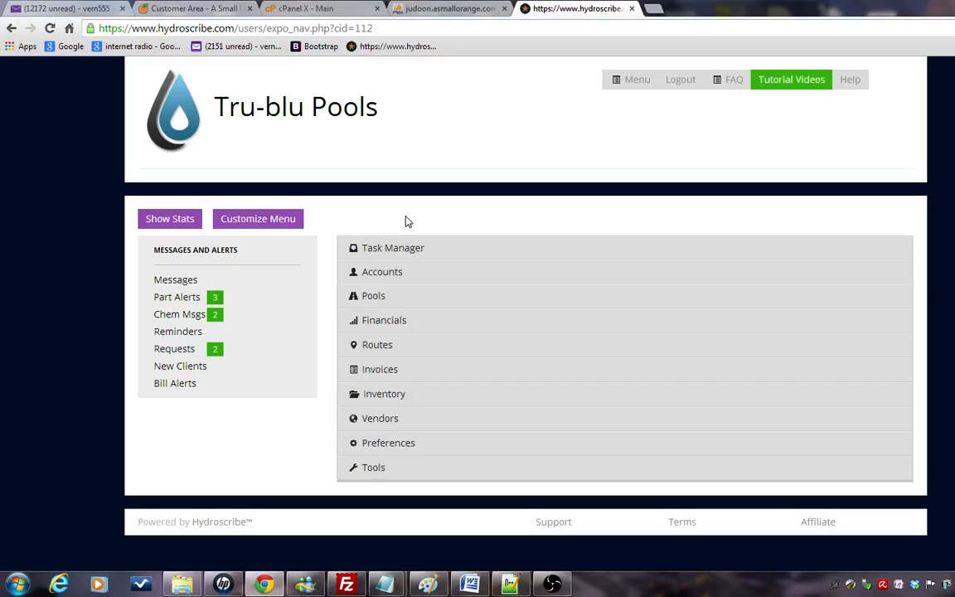
# - Open the "Start pool heater" task list and examine its name, charge, tasks and technician notes, leaving it without saving
pyautogui.click(387, 471)
pyautogui.scroll(-4, 522, 331)
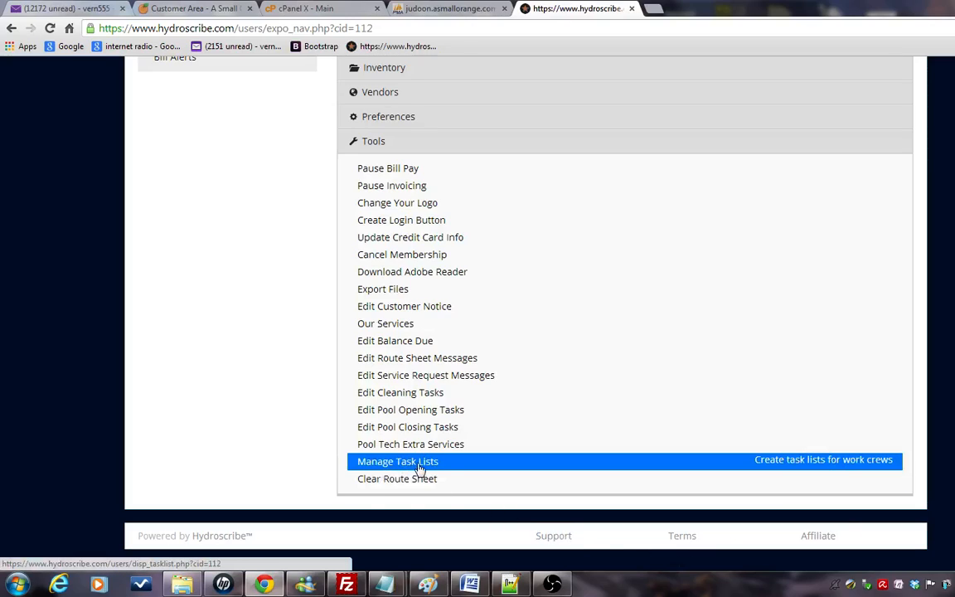
pyautogui.click(450, 467)
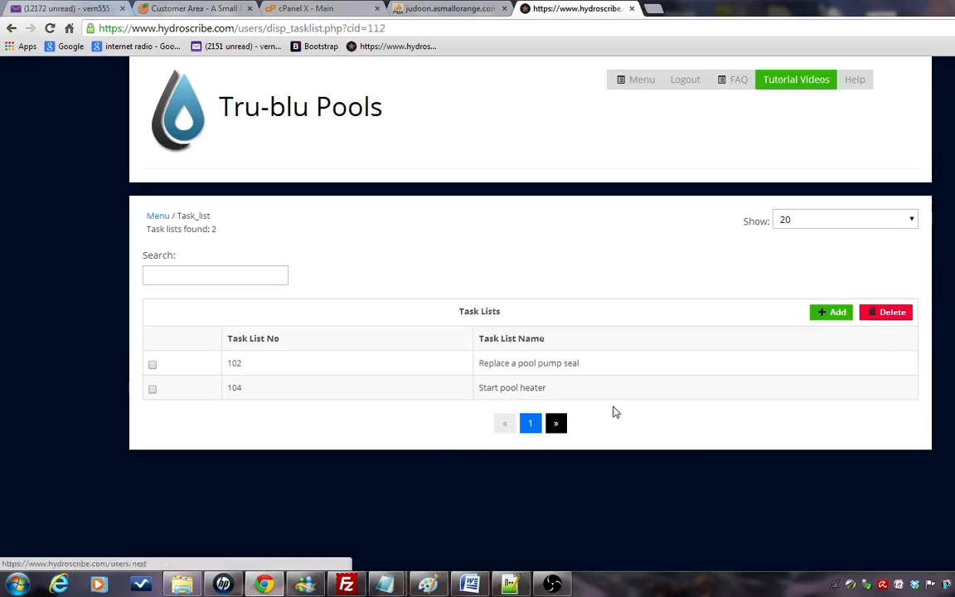
pyautogui.click(489, 394)
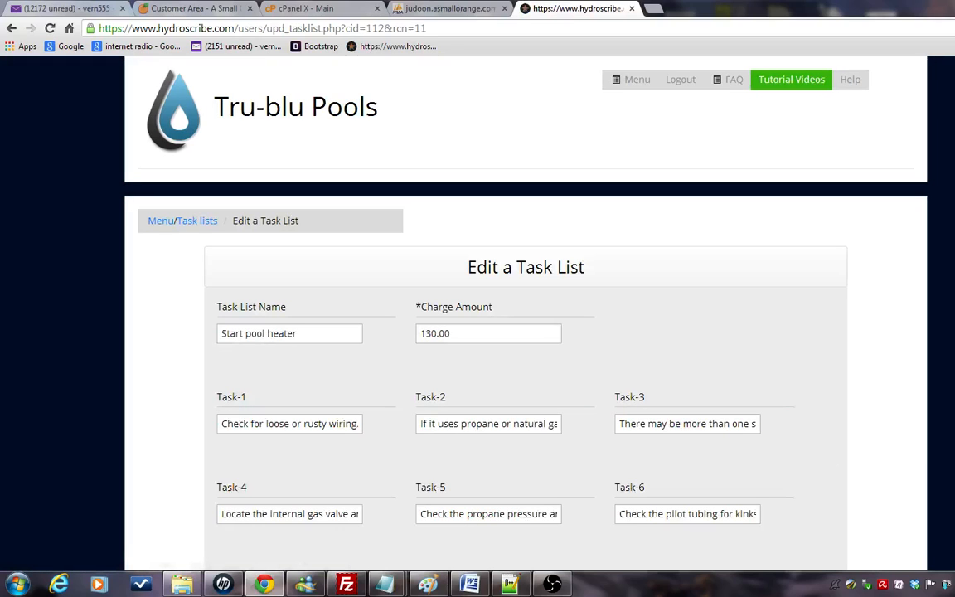
pyautogui.scroll(-2, 526, 332)
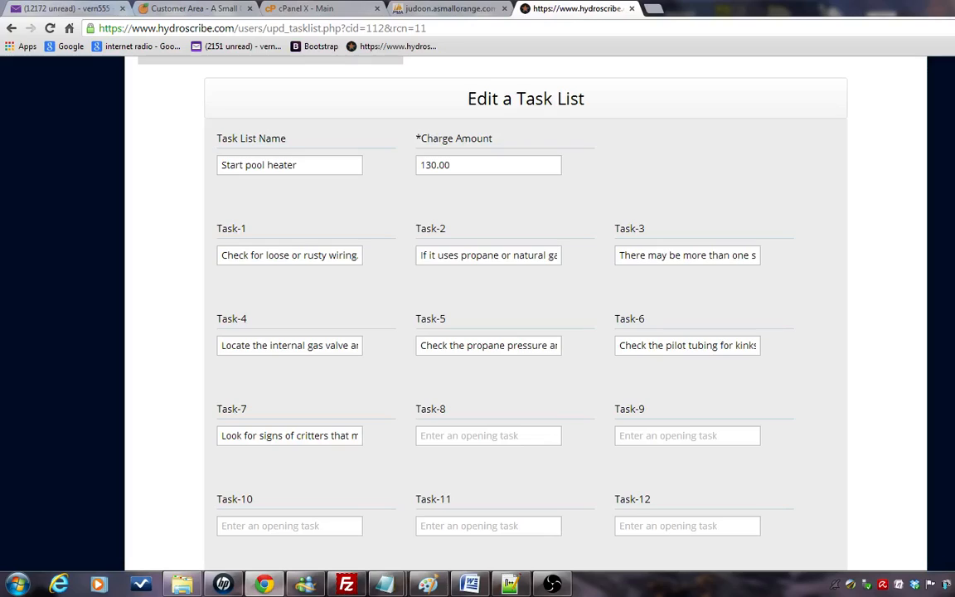
pyautogui.moveTo(308, 166); pyautogui.dragTo(142, 157)
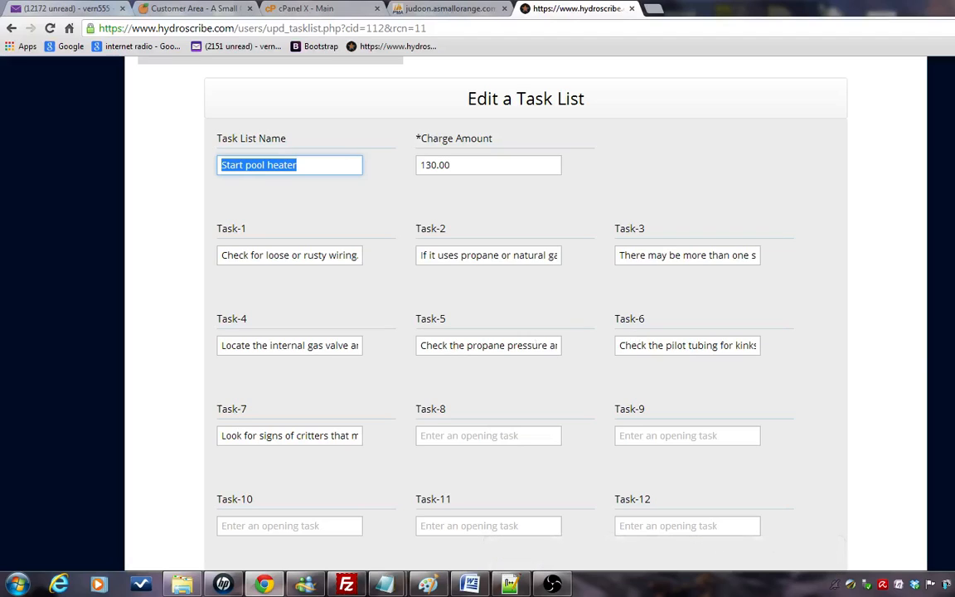
pyautogui.scroll(-7, 384, 525)
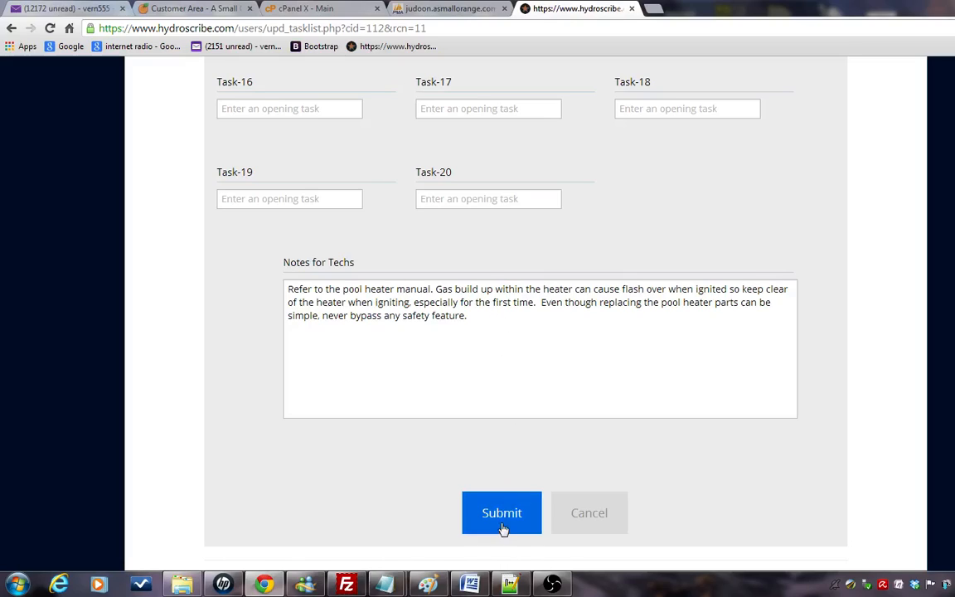
pyautogui.click(564, 525)
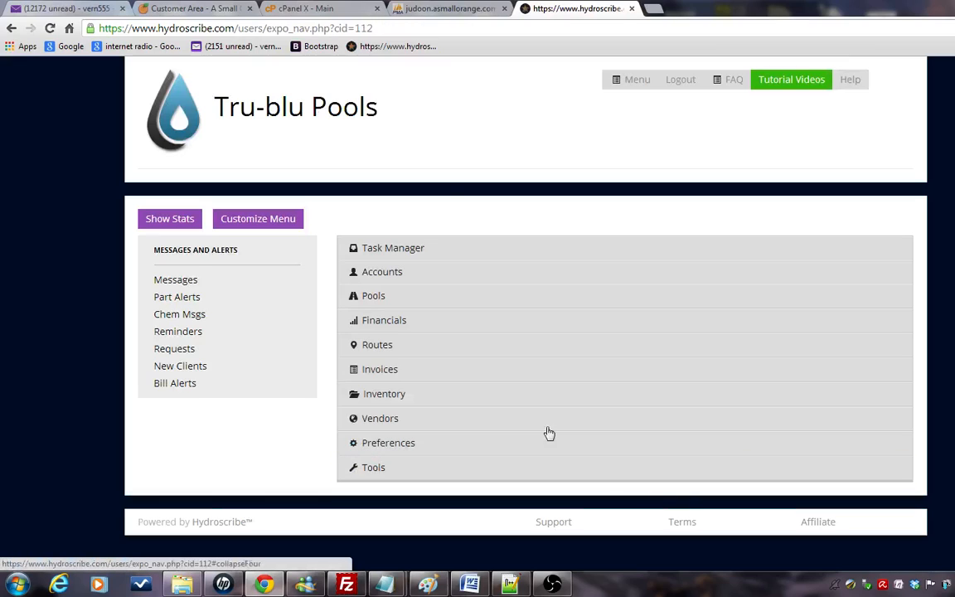
# - Open the Pool Repair service request dated Mar 24 2014 and read the customer's problem description
pyautogui.click(415, 257)
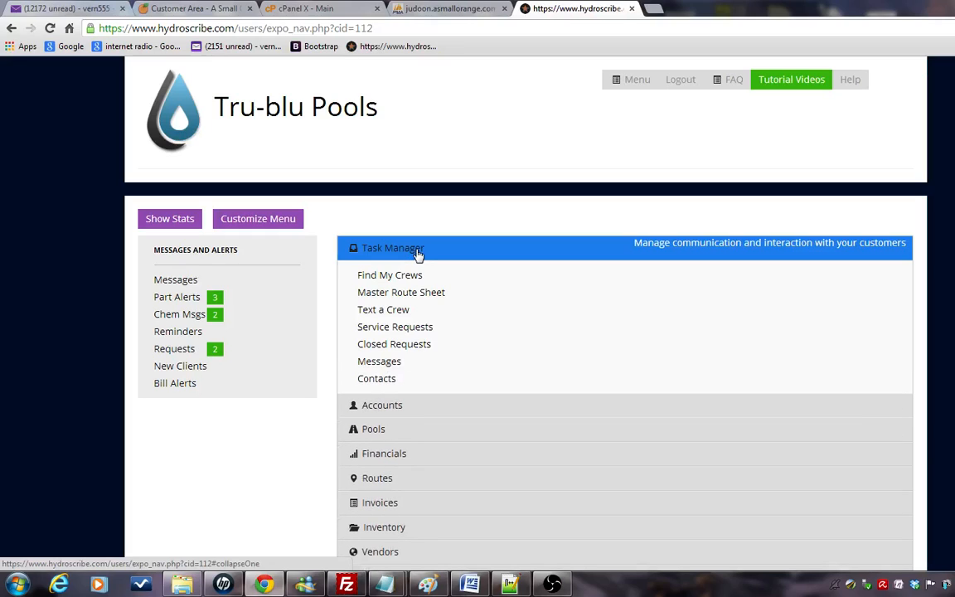
pyautogui.click(427, 328)
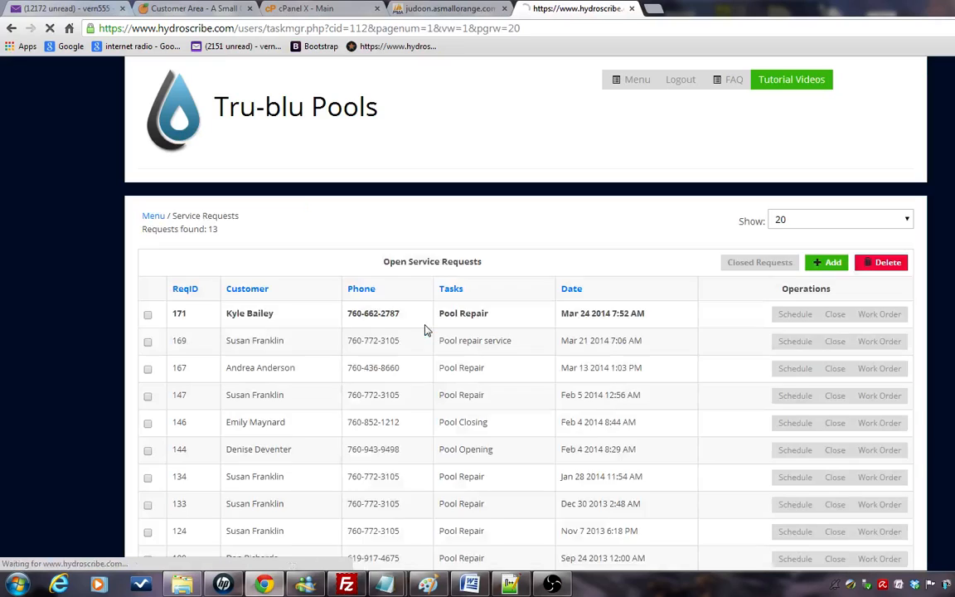
pyautogui.scroll(-3, 403, 185)
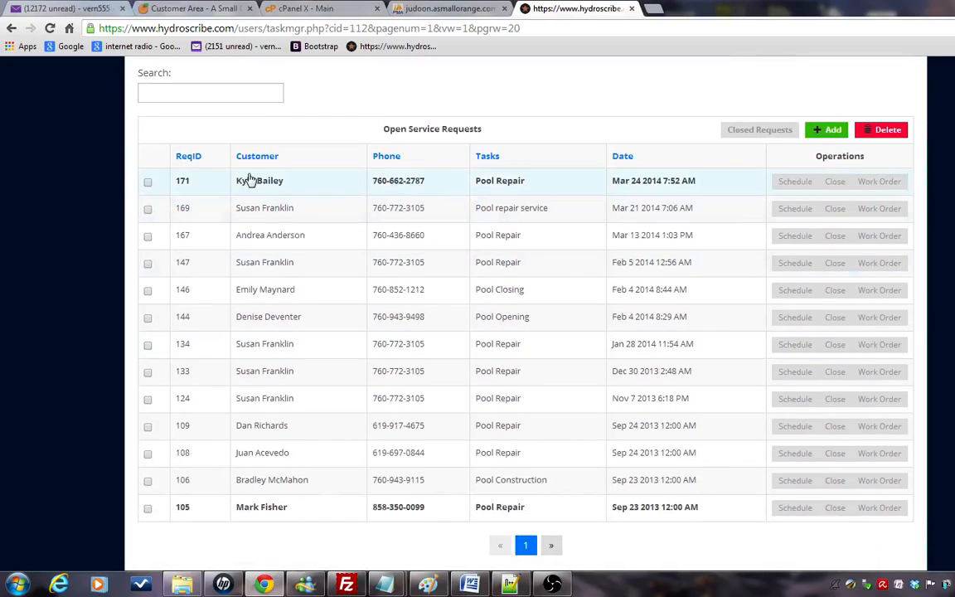
pyautogui.click(639, 186)
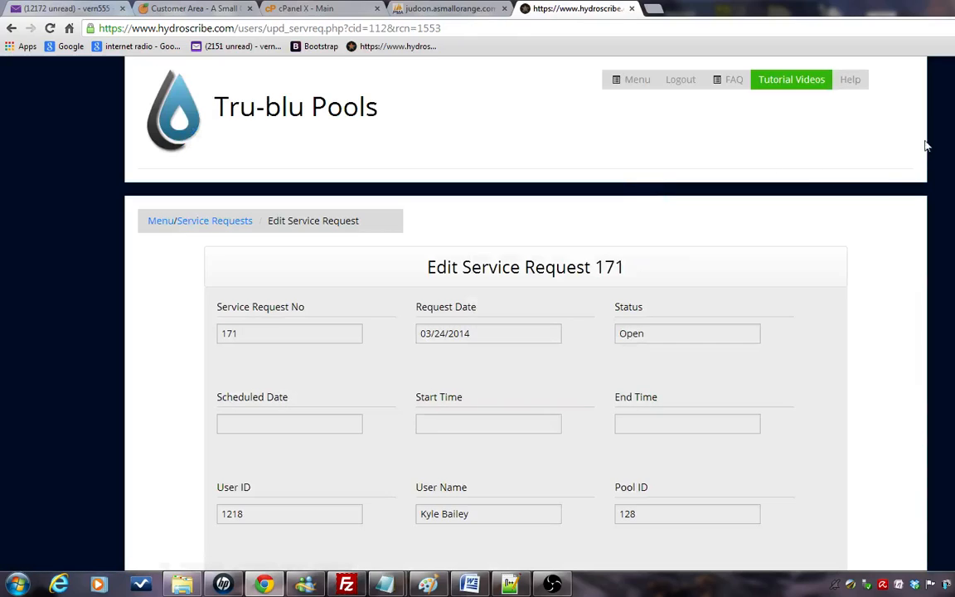
pyautogui.scroll(-8, 526, 332)
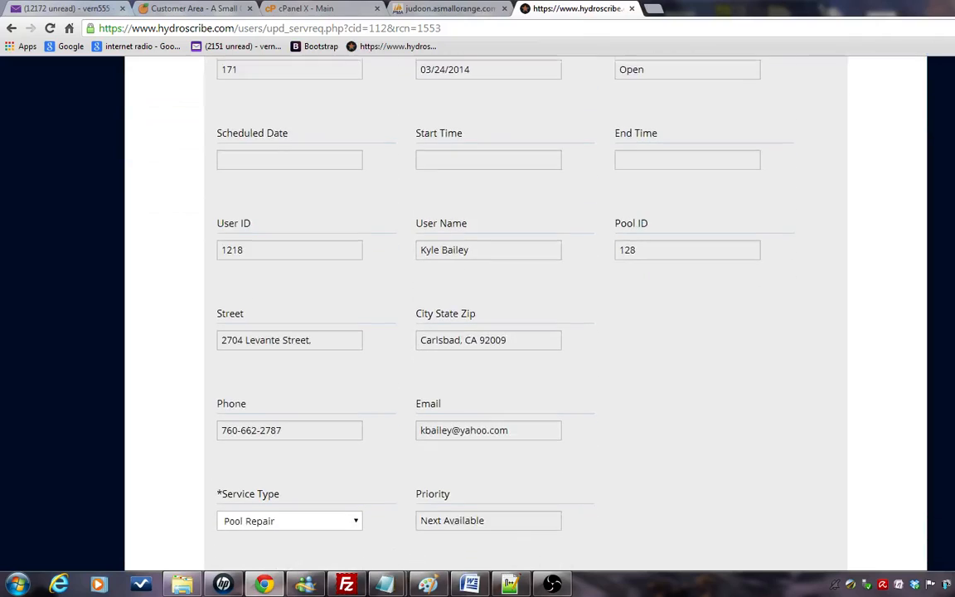
pyautogui.scroll(-1, 526, 331)
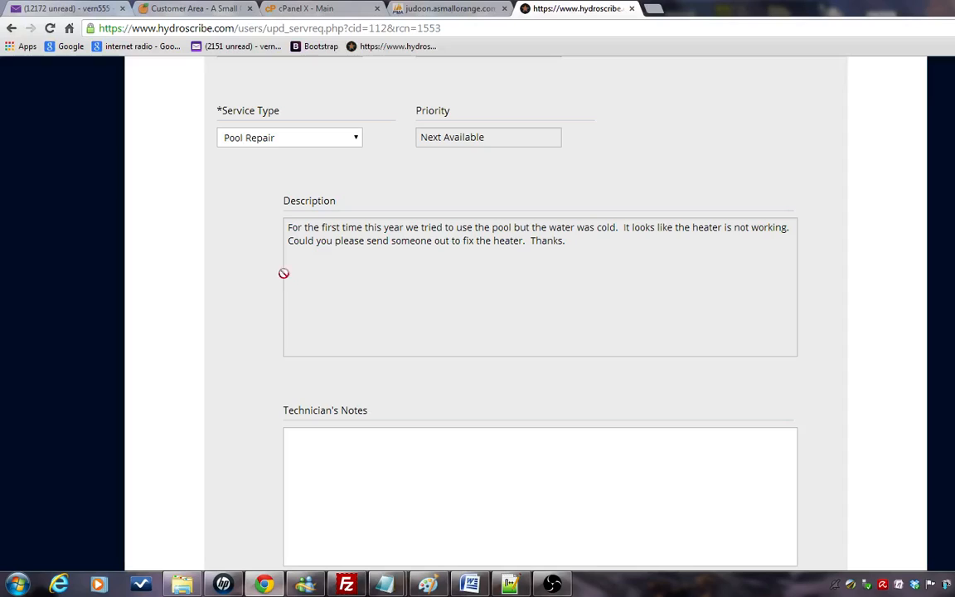
# - Assign the "Start pool heater" task list to the open service request and save the update
pyautogui.scroll(-2, 540, 315)
pyautogui.scroll(-4, 539, 315)
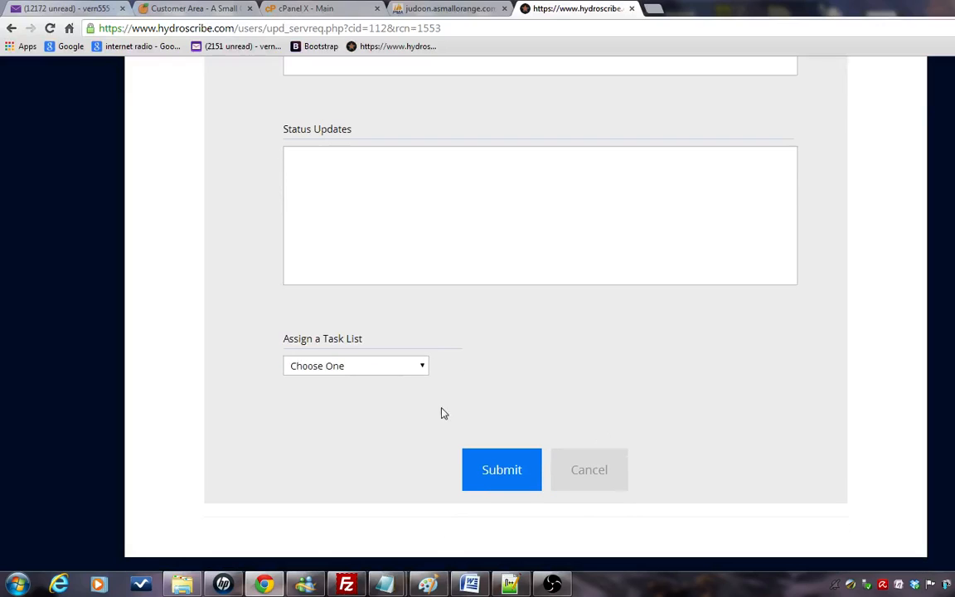
pyautogui.click(423, 369)
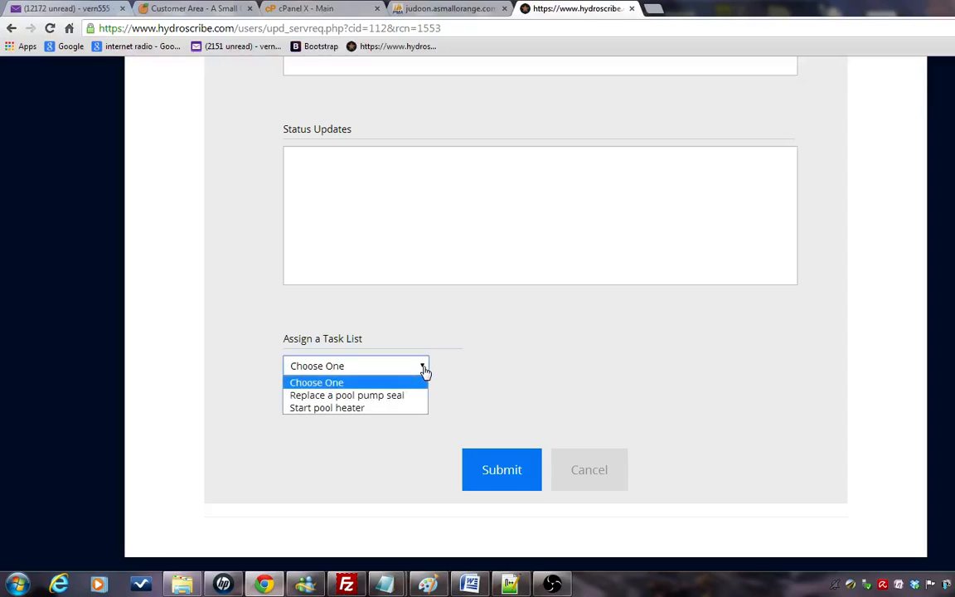
pyautogui.click(368, 408)
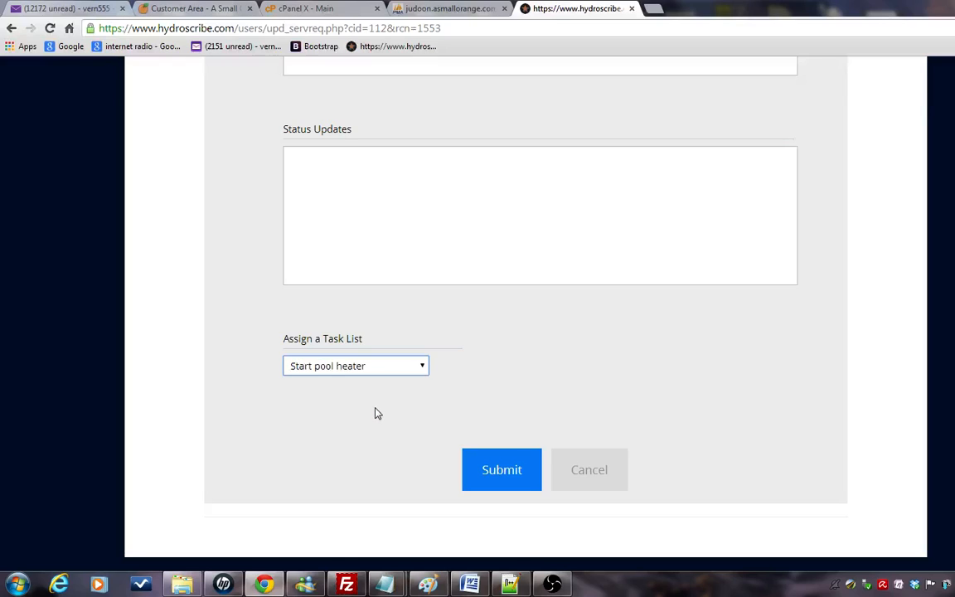
pyautogui.click(502, 471)
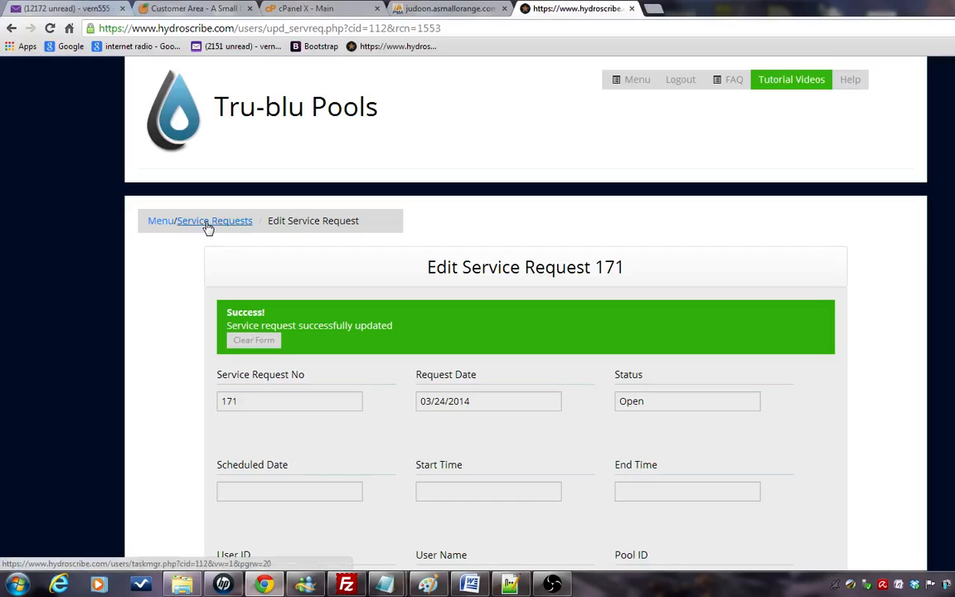
# - Schedule the Mar 24 2014 Pool Repair request with start date 03/24/2014, from 10:00 AM to 11:00 AM
pyautogui.click(197, 228)
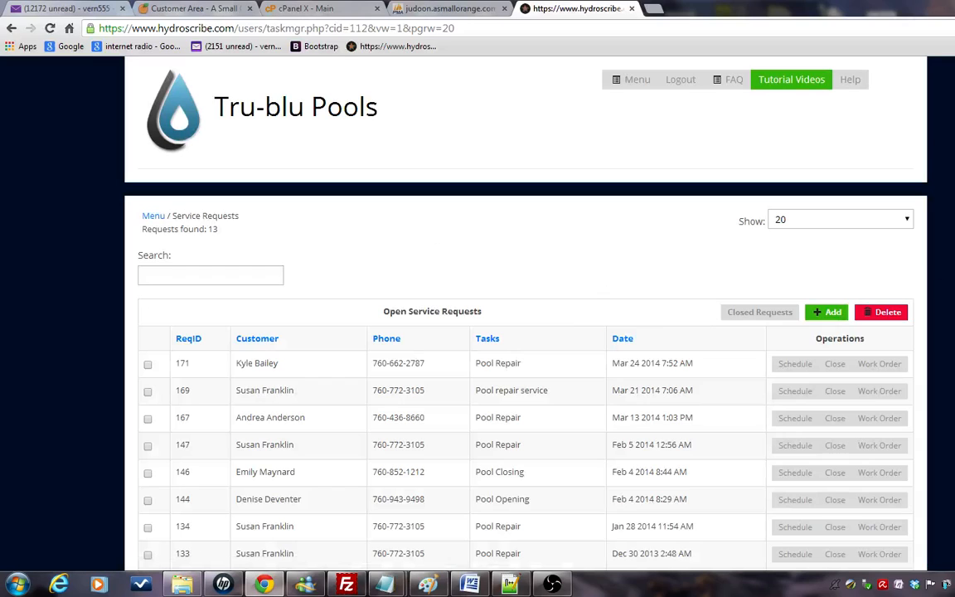
pyautogui.scroll(-3, 444, 241)
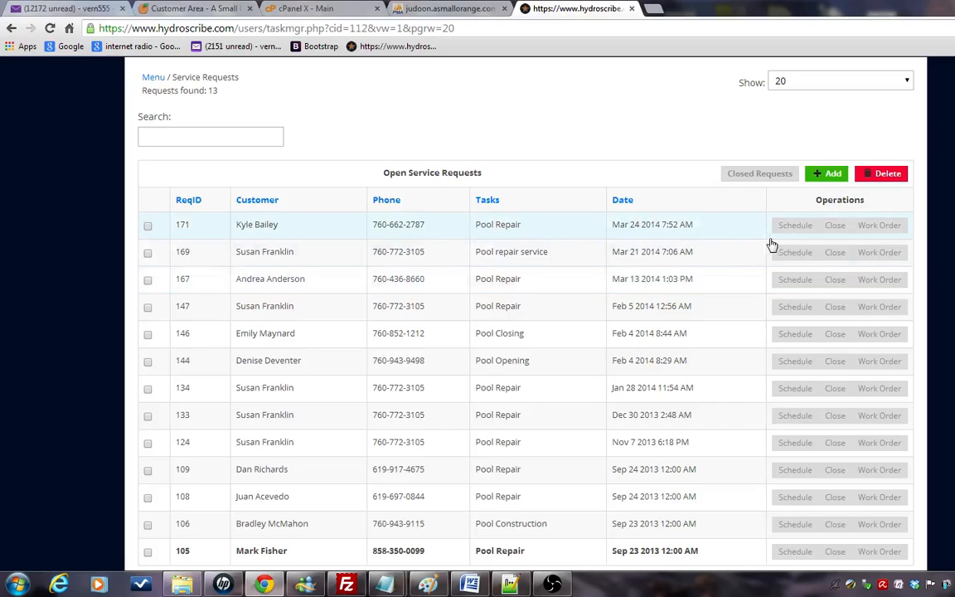
pyautogui.click(792, 227)
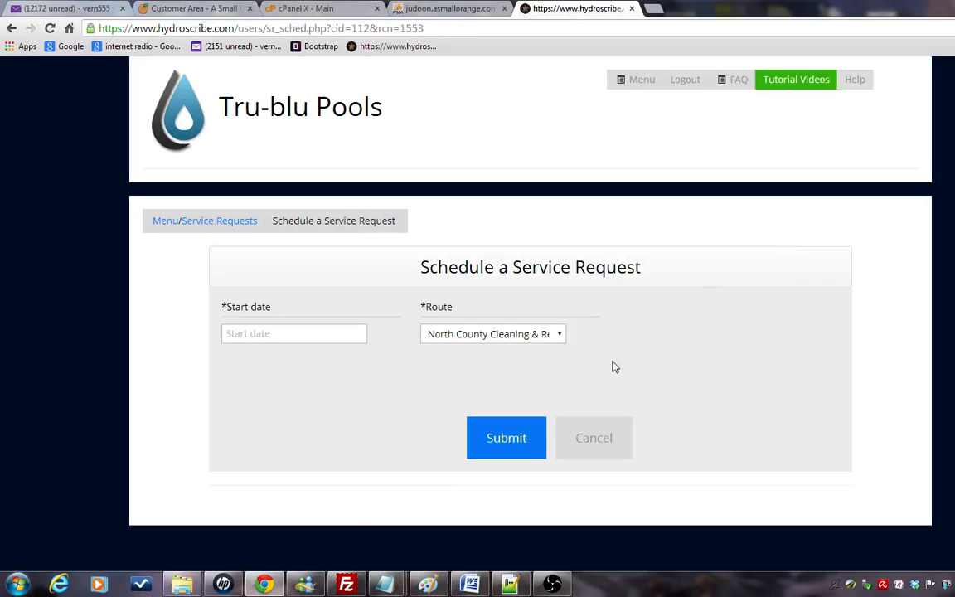
pyautogui.click(290, 332)
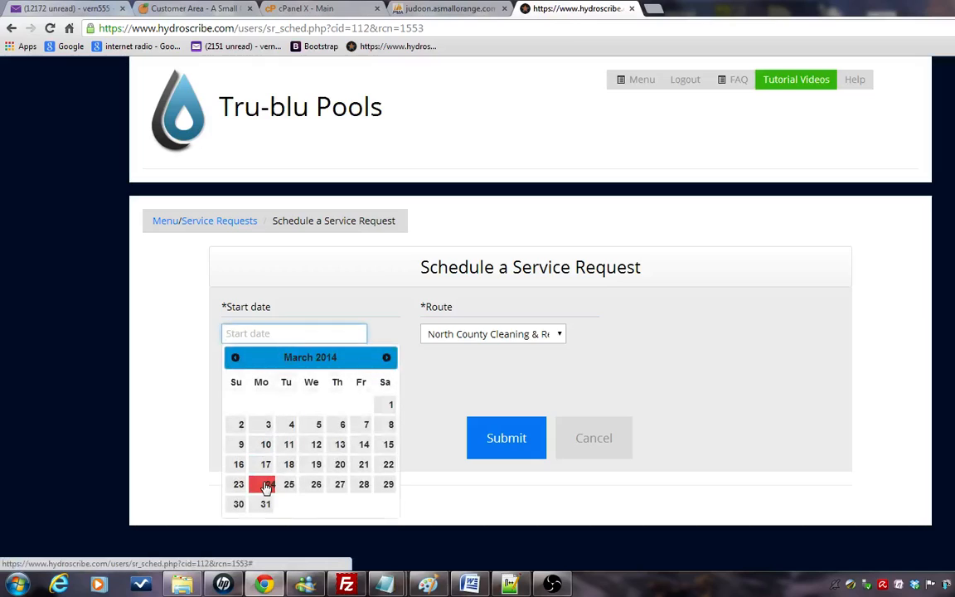
pyautogui.click(266, 486)
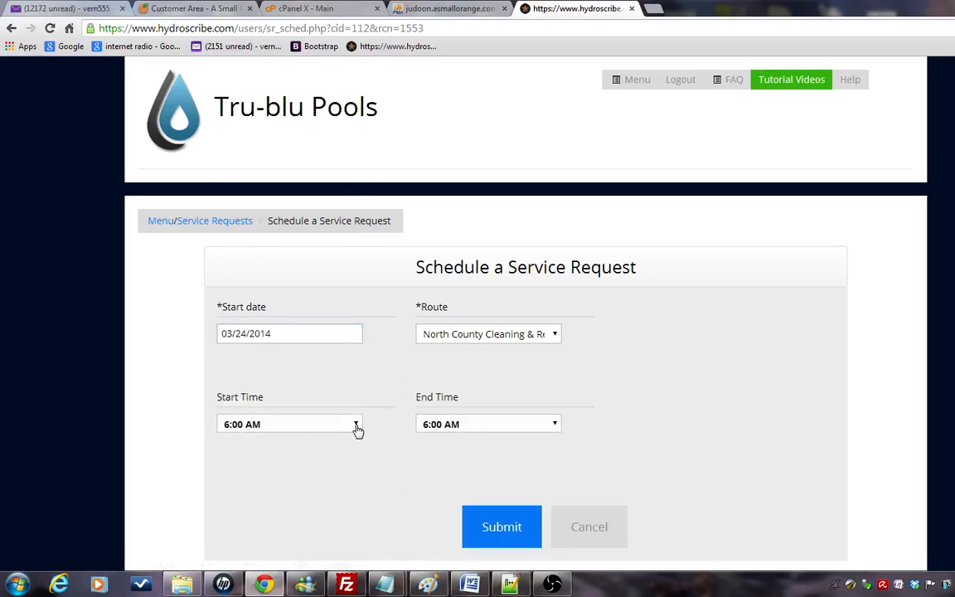
pyautogui.click(357, 426)
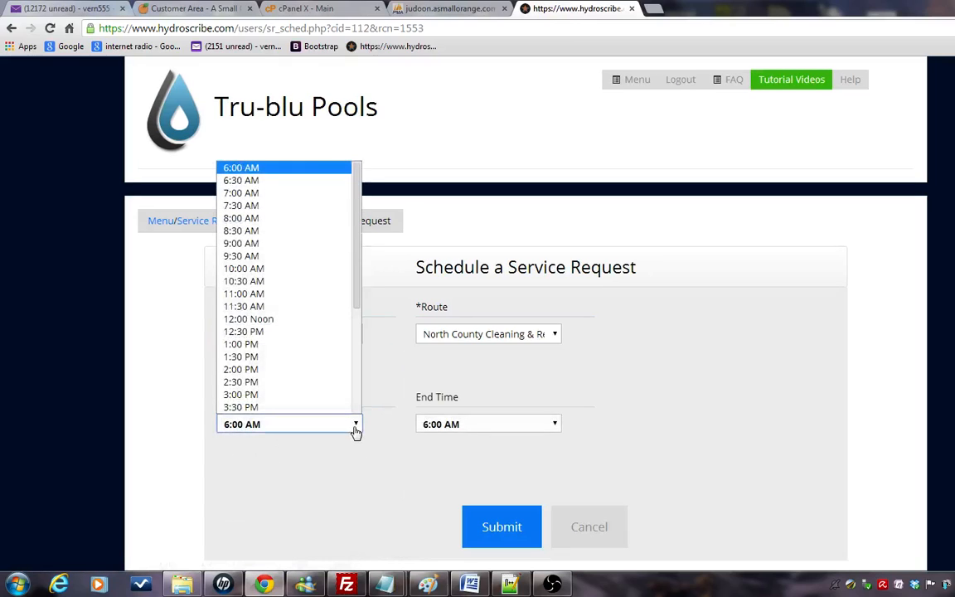
pyautogui.click(274, 269)
pyautogui.click(551, 433)
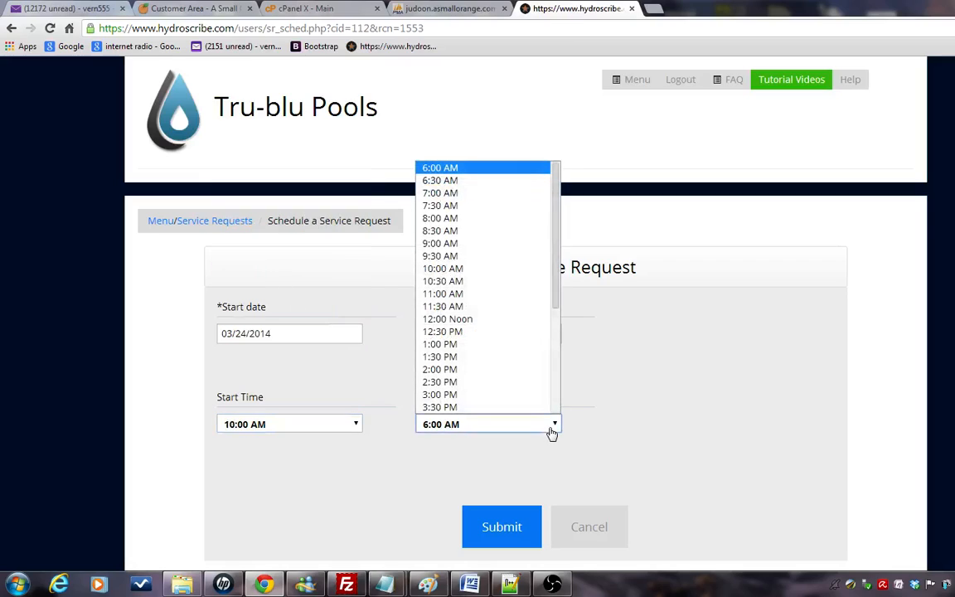
pyautogui.click(471, 295)
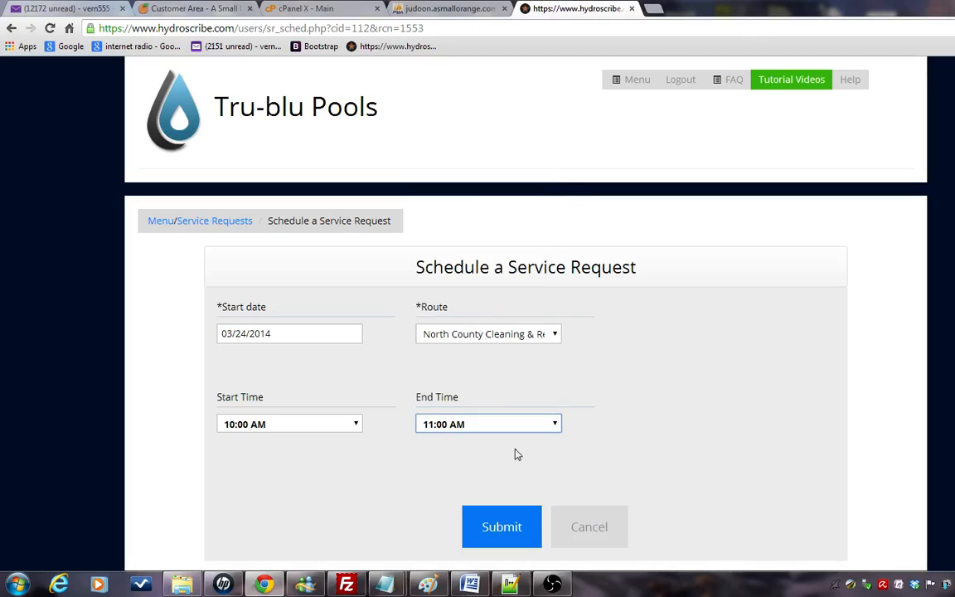
pyautogui.click(506, 532)
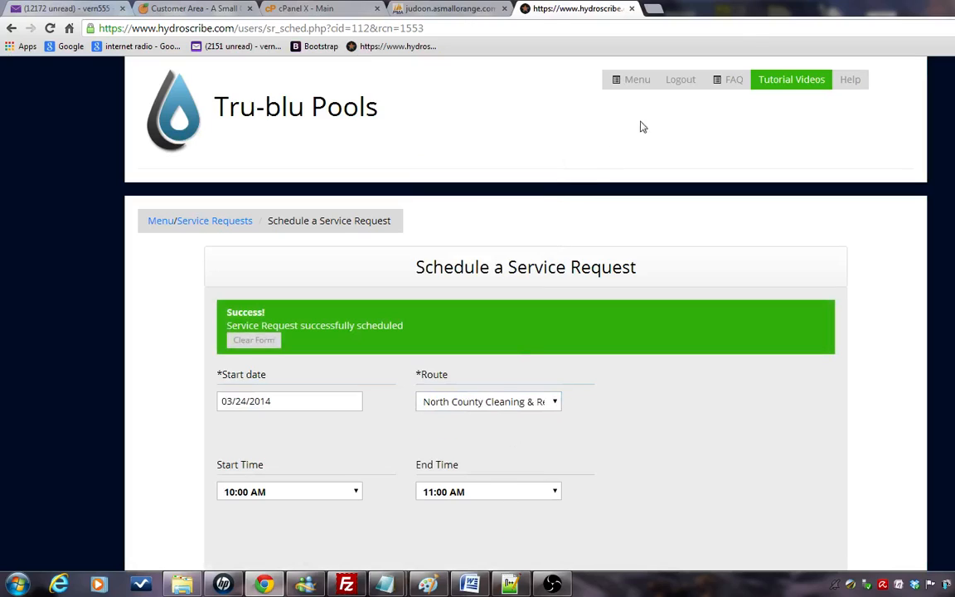
# - Log out and sign in as the technician with the username "tech" and the account password
pyautogui.click(677, 86)
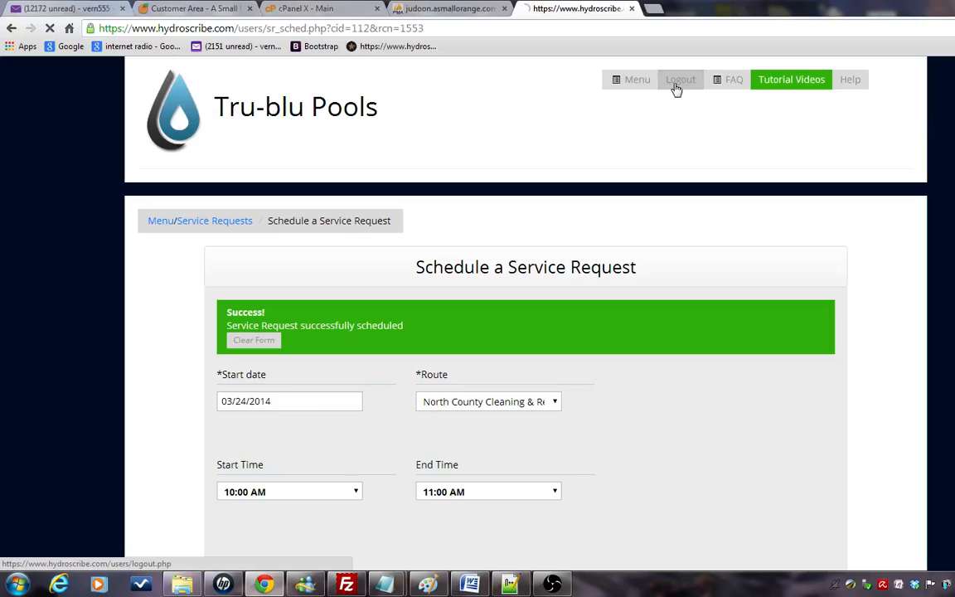
pyautogui.click(450, 161)
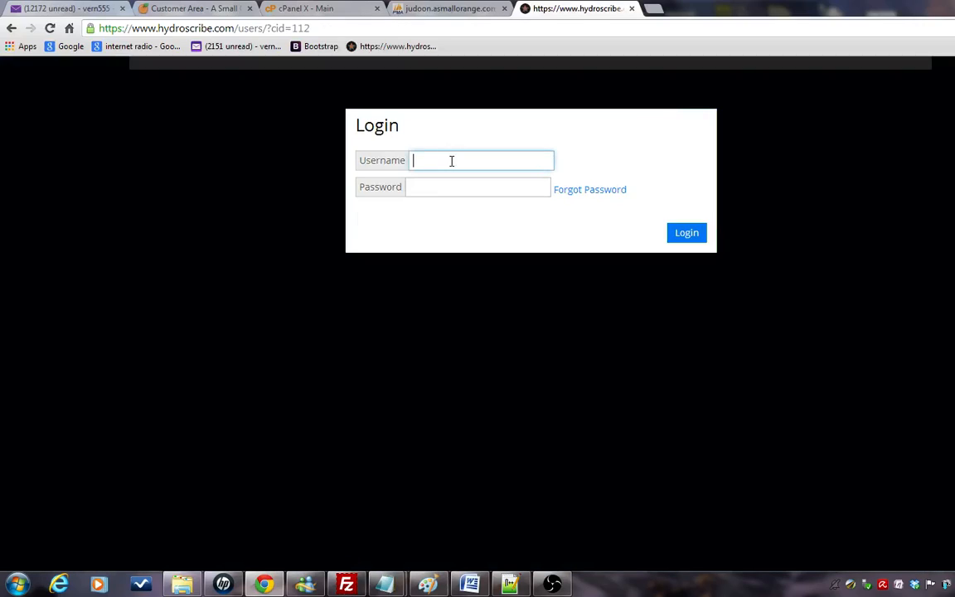
pyautogui.write('tech')
pyautogui.press('Tab')
pyautogui.write('*')
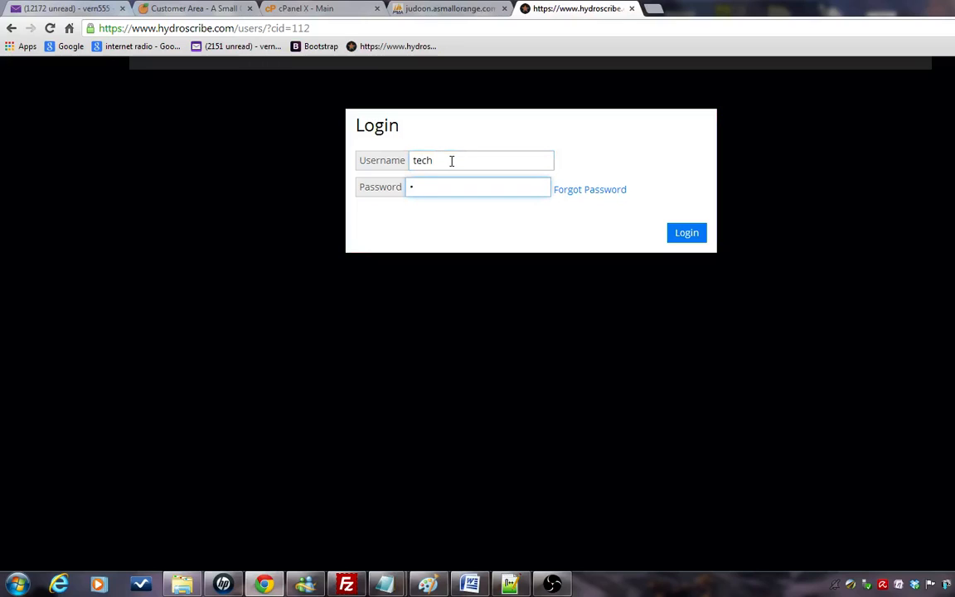
pyautogui.click(688, 234)
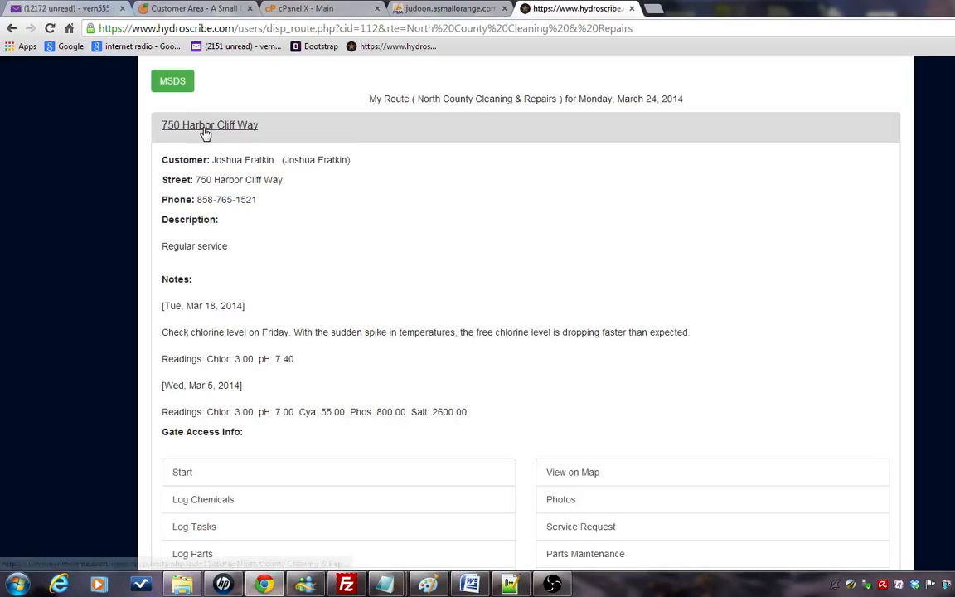
# - Open the work task log for the 10:00 am service request on the technician's route and review its checklist
pyautogui.click(208, 139)
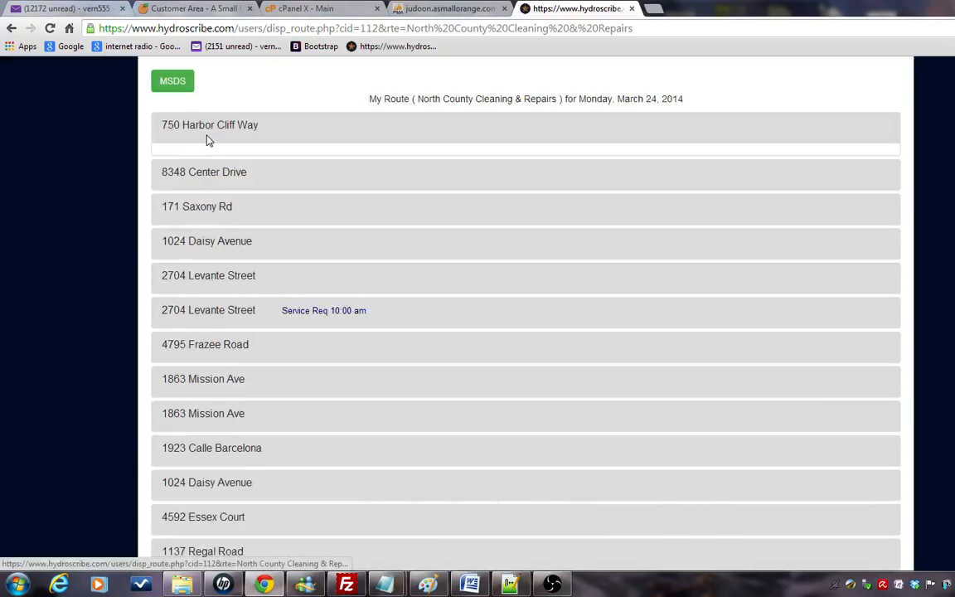
pyautogui.click(232, 304)
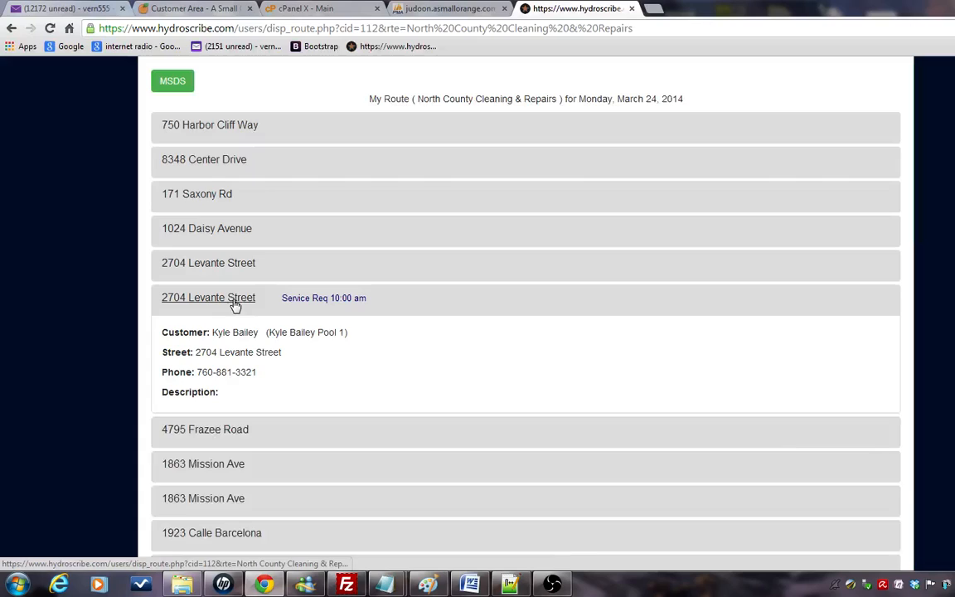
pyautogui.scroll(-2, 514, 282)
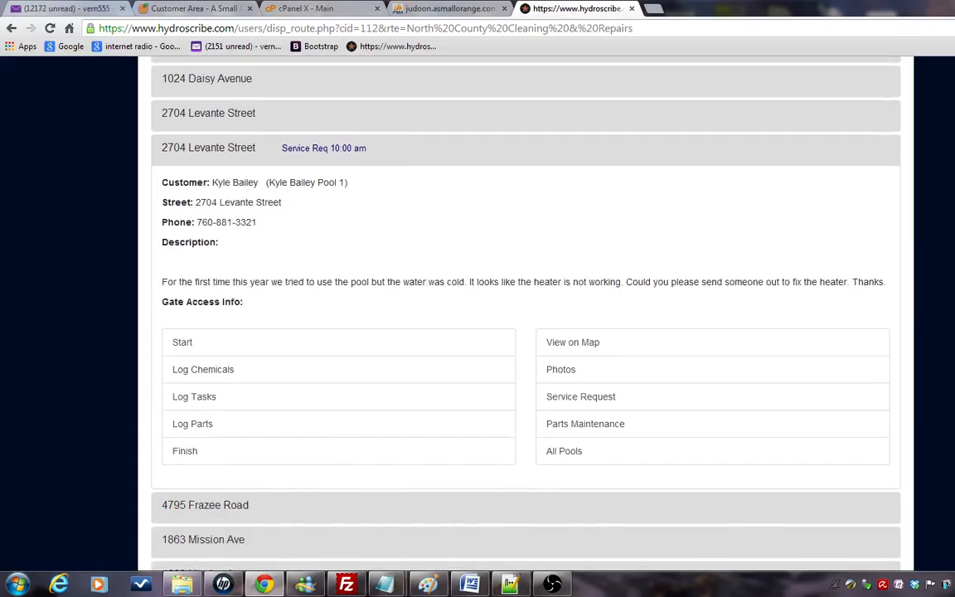
pyautogui.click(203, 379)
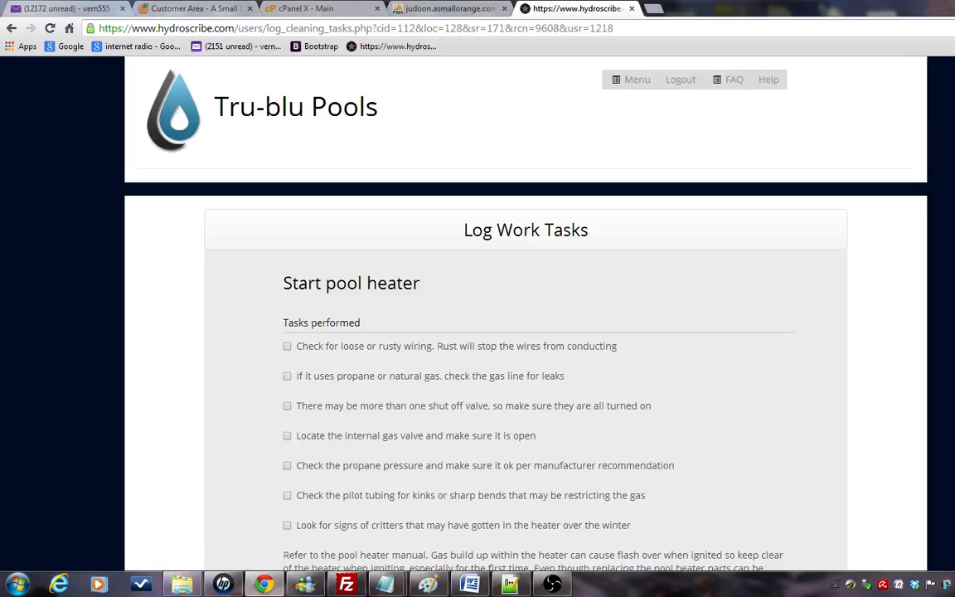
pyautogui.scroll(-3, 290, 130)
pyautogui.scroll(1, 290, 130)
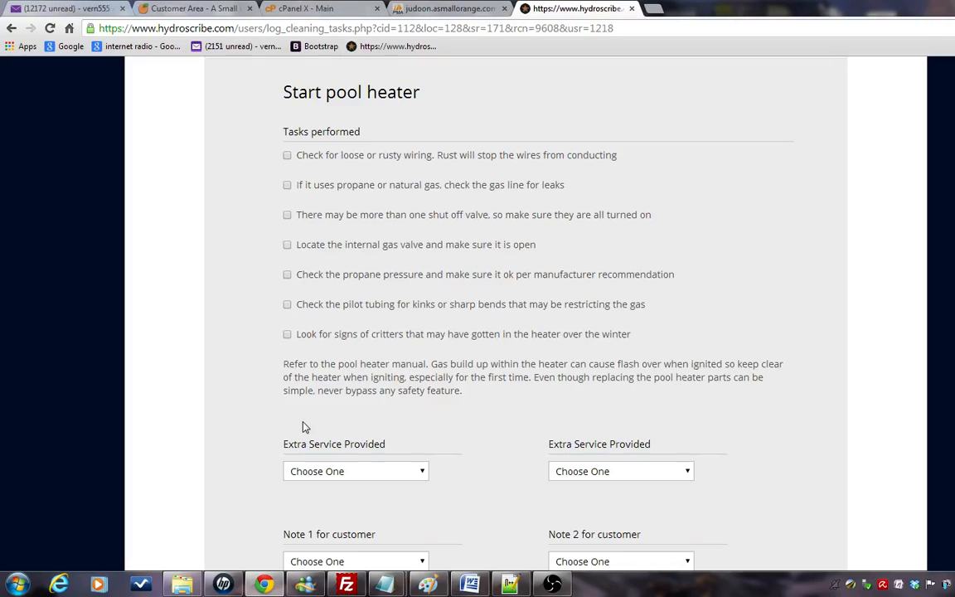
# - Mark the first three "Start pool heater" tasks as performed, and leave the form without submitting it
pyautogui.click(287, 155)
pyautogui.click(287, 185)
pyautogui.click(287, 215)
pyautogui.scroll(-4, 525, 316)
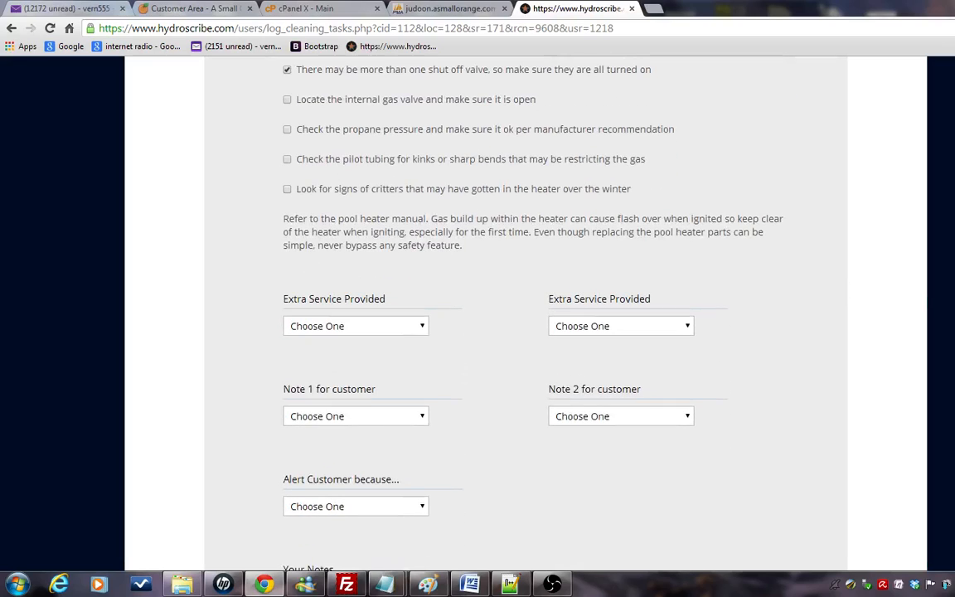
pyautogui.scroll(-1, 525, 315)
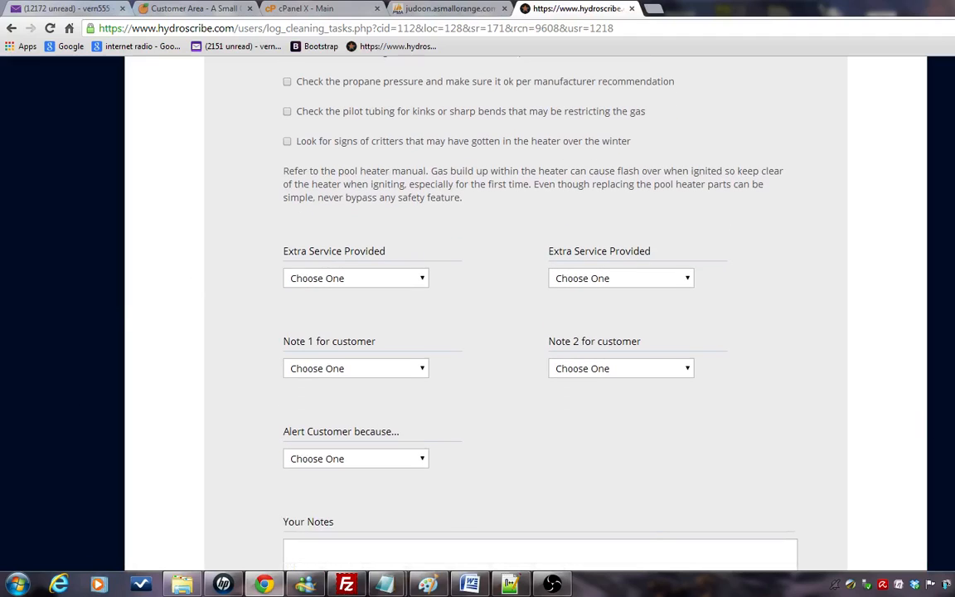
pyautogui.scroll(-6, 526, 315)
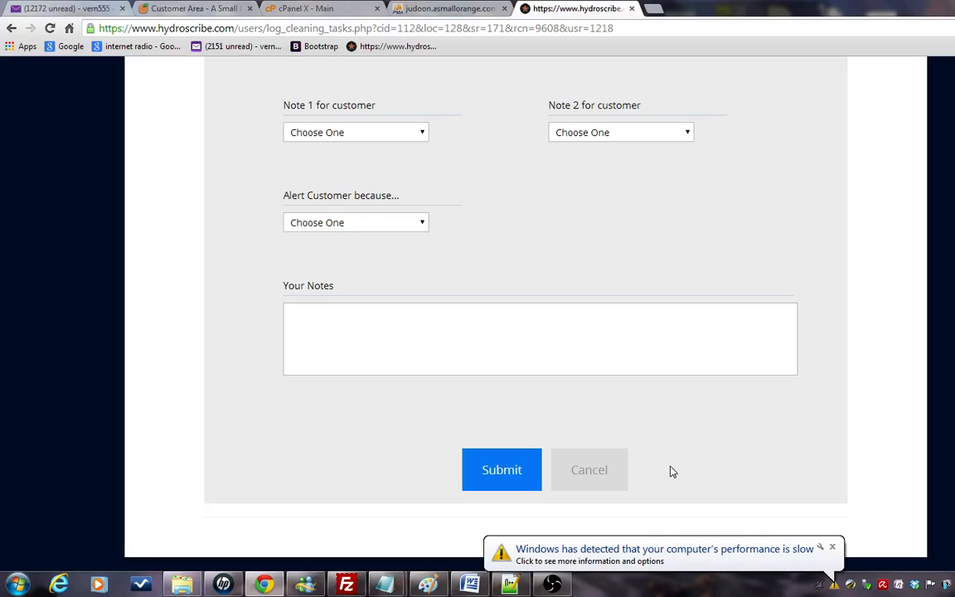
pyautogui.click(583, 479)
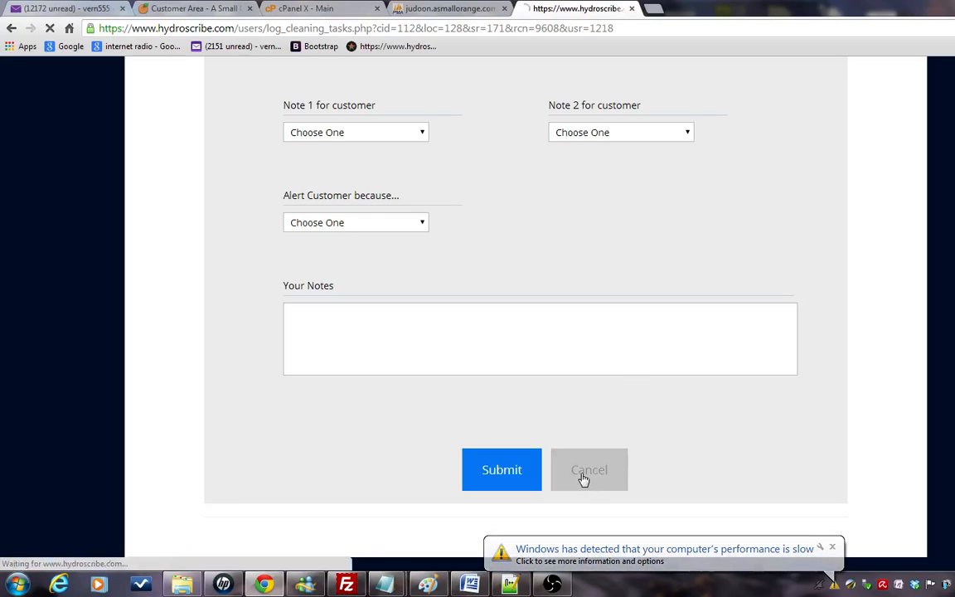